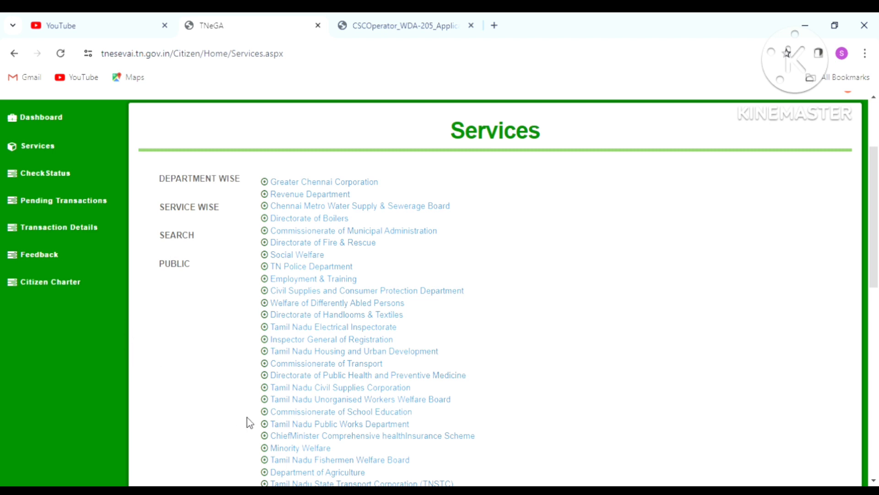
Open the DSE-101 Issuance of PSTM Certificate for Govt Schools form from the Commissionerate of School Education services
{"action": "left_click", "coordinate": [297, 414]}
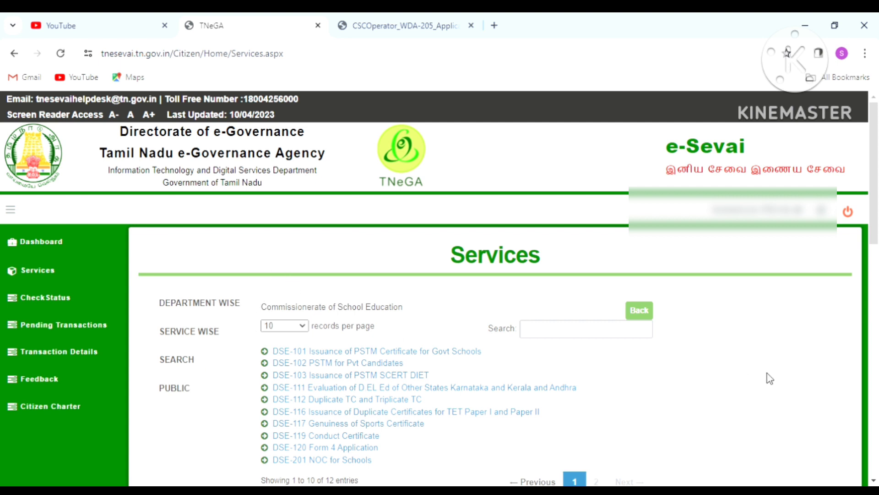
{"action": "scroll", "coordinate": [769, 379], "scroll_direction": "down", "scroll_amount": 3}
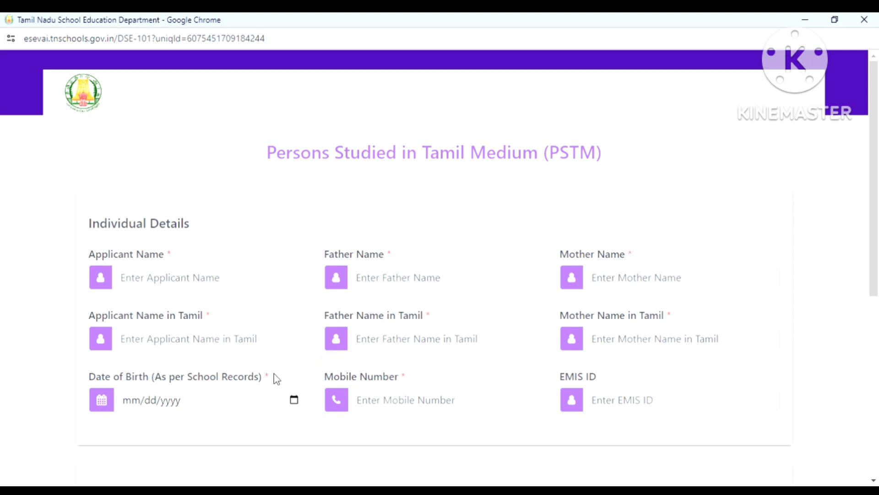
Set the school details' academic year range from 2010 - 2011 to 2012 - 2013
{"action": "scroll", "coordinate": [277, 378], "scroll_direction": "down", "scroll_amount": 3}
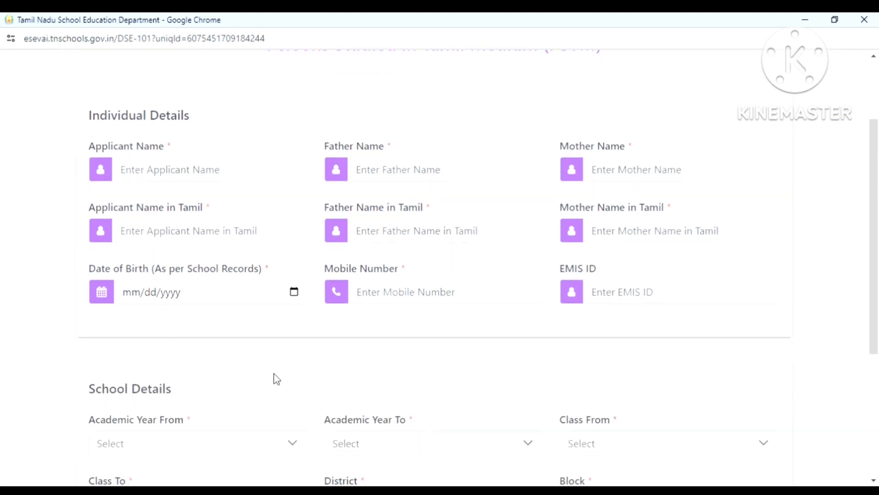
{"action": "scroll", "coordinate": [276, 378], "scroll_direction": "down", "scroll_amount": 3}
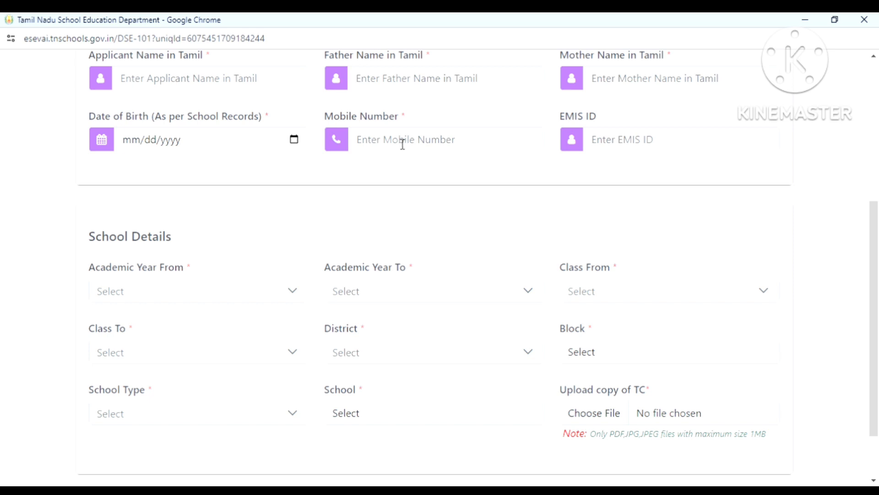
{"action": "scroll", "coordinate": [403, 144], "scroll_direction": "down", "scroll_amount": 1}
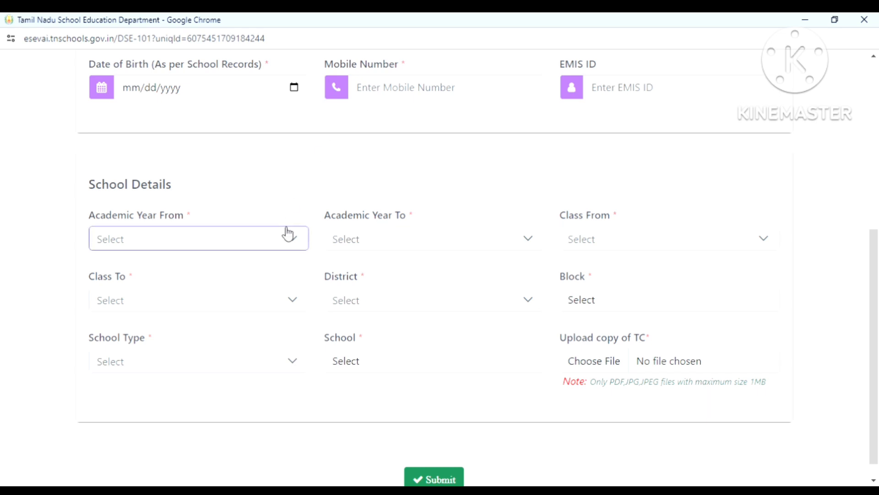
{"action": "scroll", "coordinate": [288, 235], "scroll_direction": "down", "scroll_amount": 1}
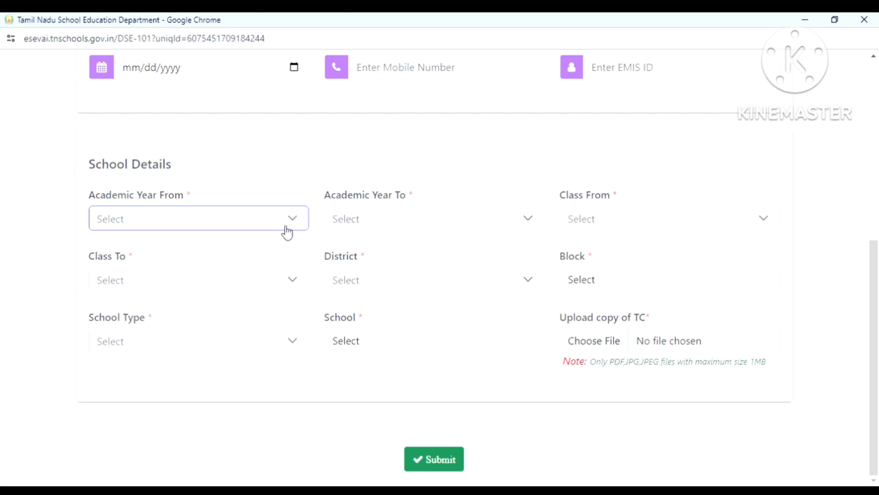
{"action": "left_click", "coordinate": [287, 233]}
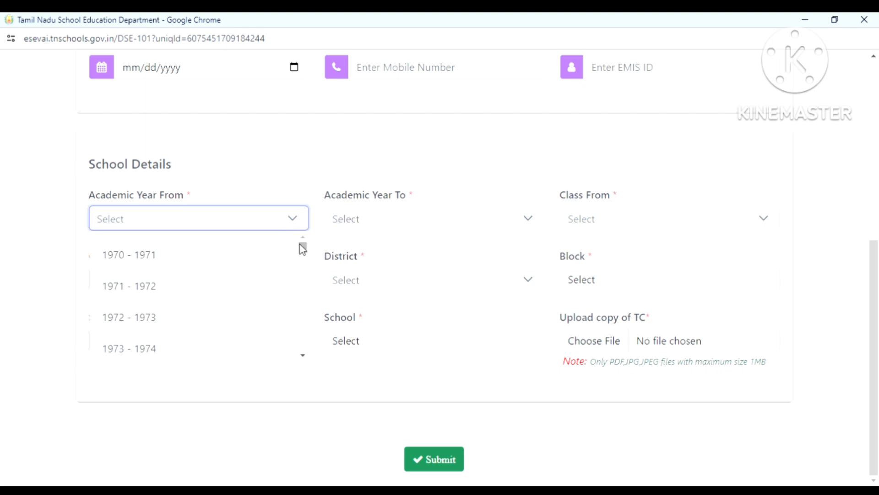
{"action": "left_click_drag", "start_coordinate": [302, 249], "coordinate": [292, 322]}
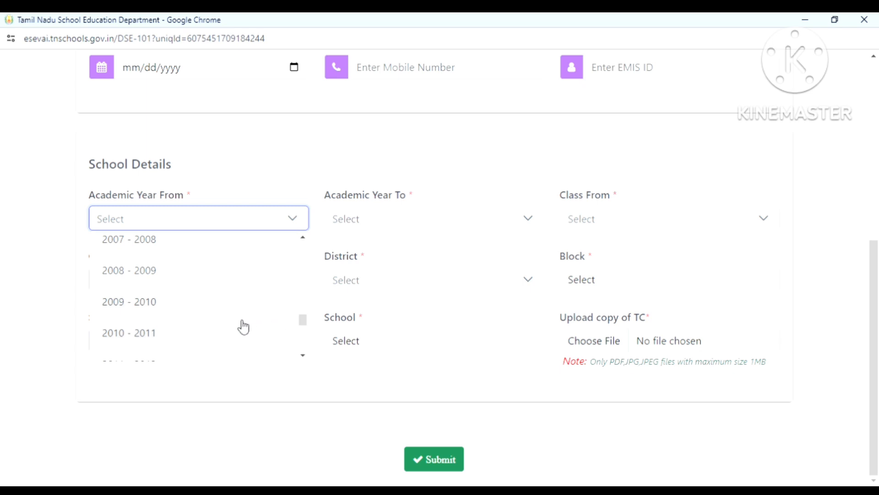
{"action": "left_click", "coordinate": [241, 322]}
{"action": "left_click", "coordinate": [243, 326]}
{"action": "left_click", "coordinate": [385, 228]}
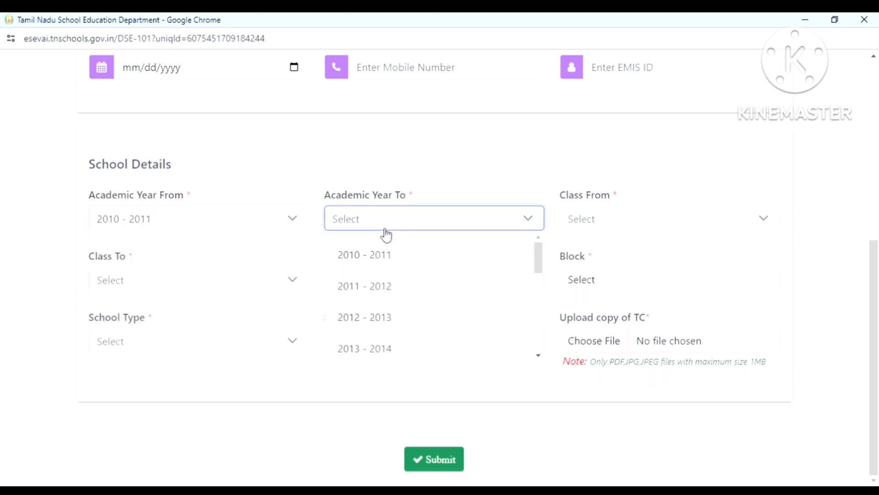
{"action": "left_click", "coordinate": [375, 315]}
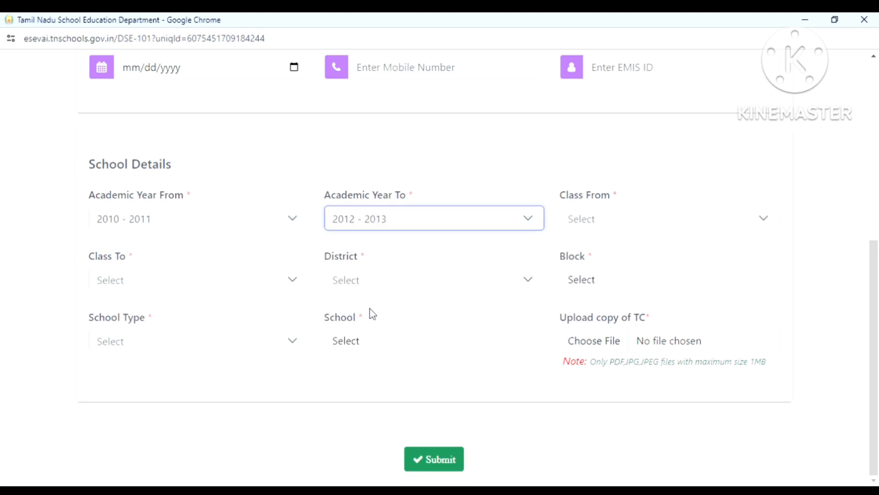
Set the class range in the school details from XI to XII
{"action": "left_click", "coordinate": [603, 221]}
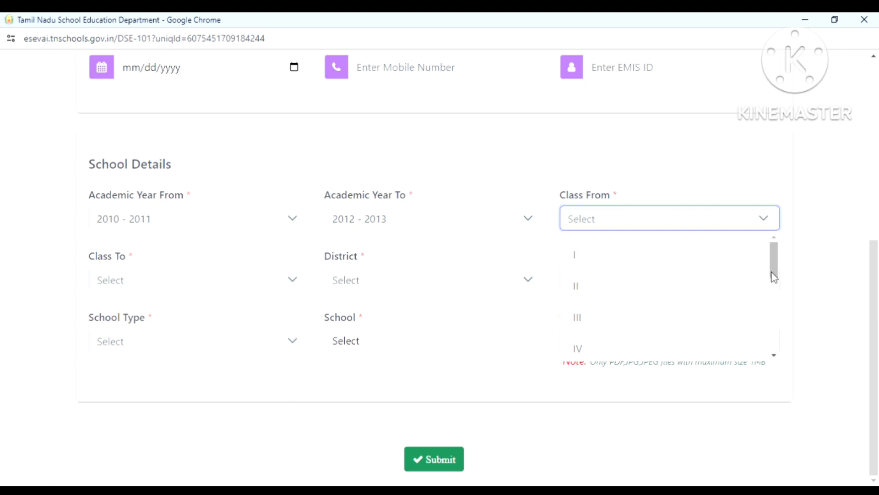
{"action": "left_click_drag", "start_coordinate": [774, 277], "coordinate": [762, 348]}
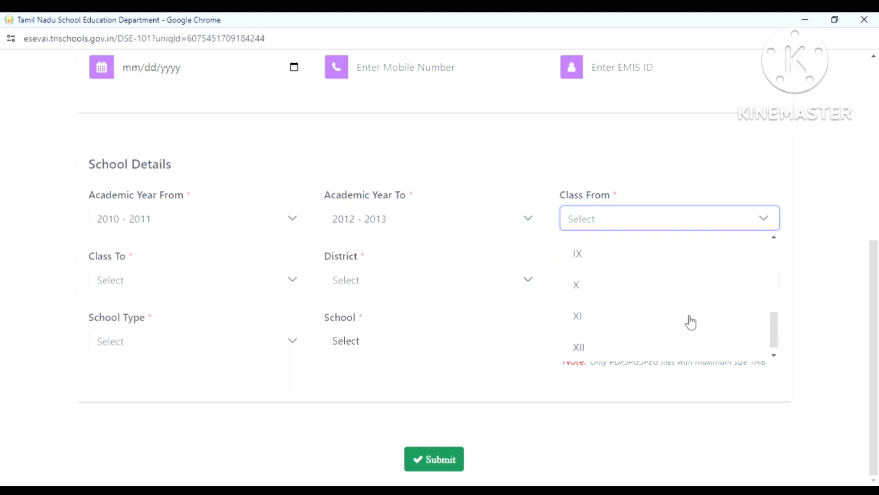
{"action": "left_click", "coordinate": [656, 316]}
{"action": "left_click", "coordinate": [135, 279]}
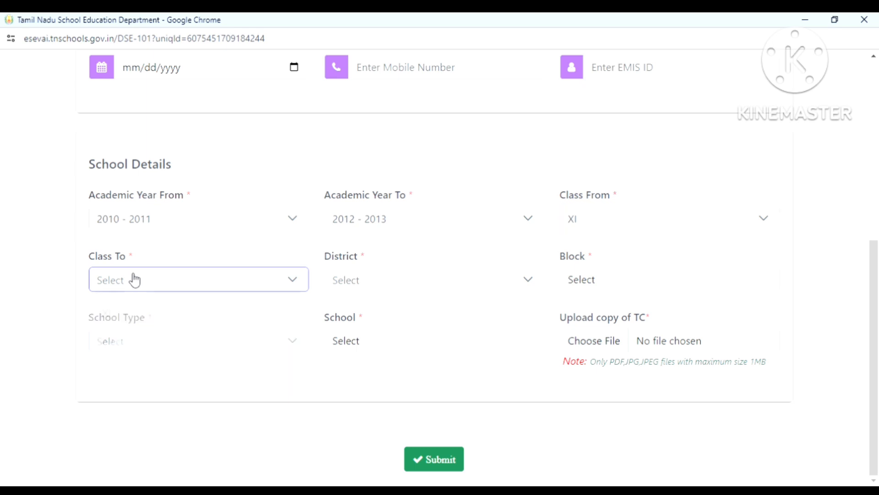
{"action": "left_click", "coordinate": [110, 347]}
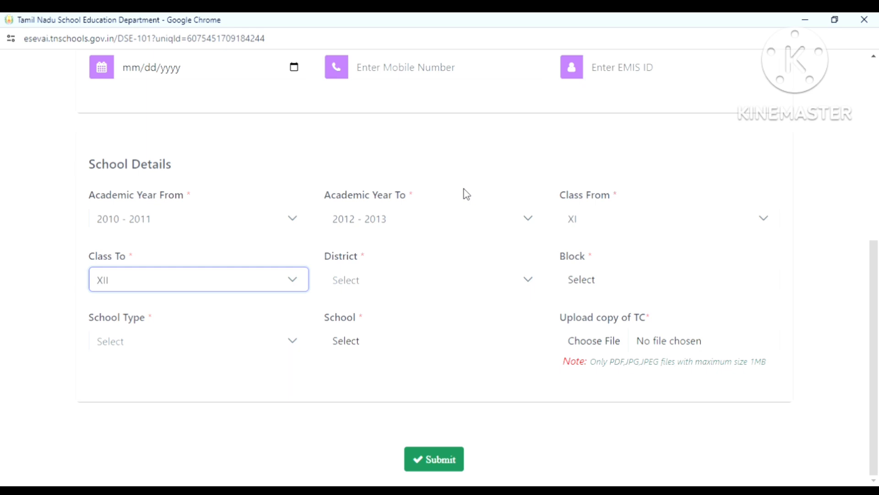
Choose THOOTHUKKUDI as the school's district and Kovilpatti as its block
{"action": "left_click", "coordinate": [502, 287]}
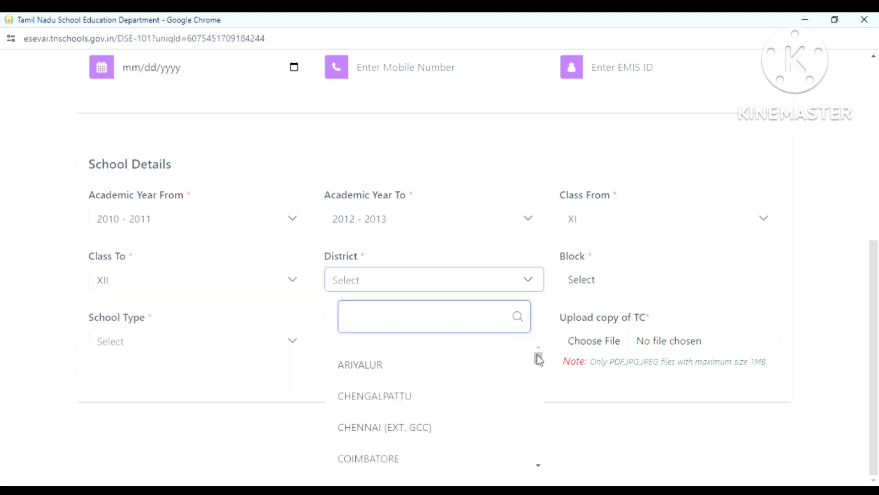
{"action": "left_click_drag", "start_coordinate": [539, 359], "coordinate": [528, 428]}
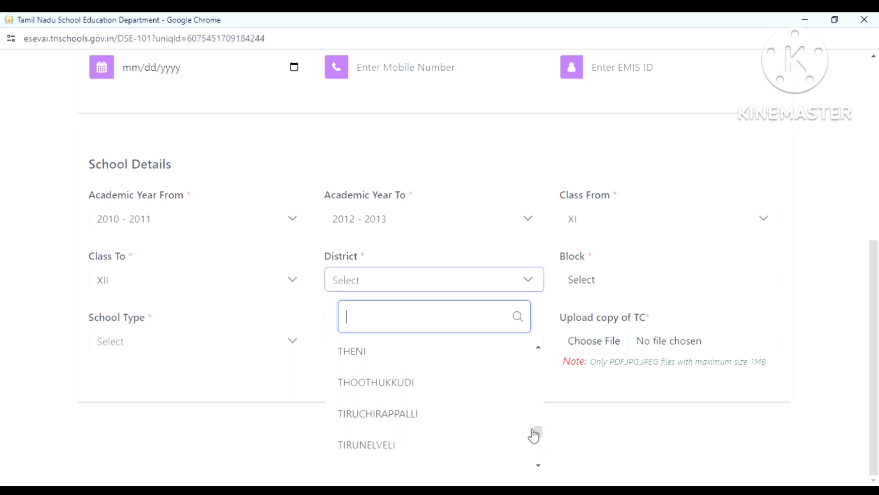
{"action": "left_click", "coordinate": [415, 383]}
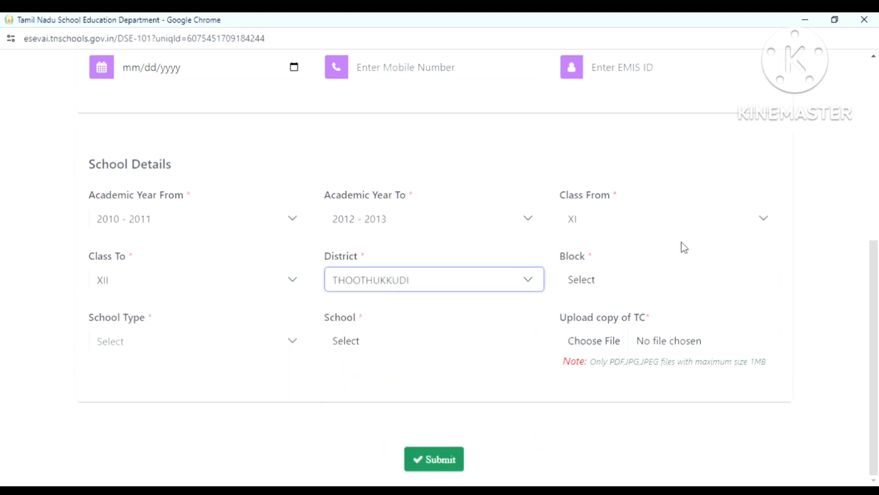
{"action": "left_click", "coordinate": [663, 284]}
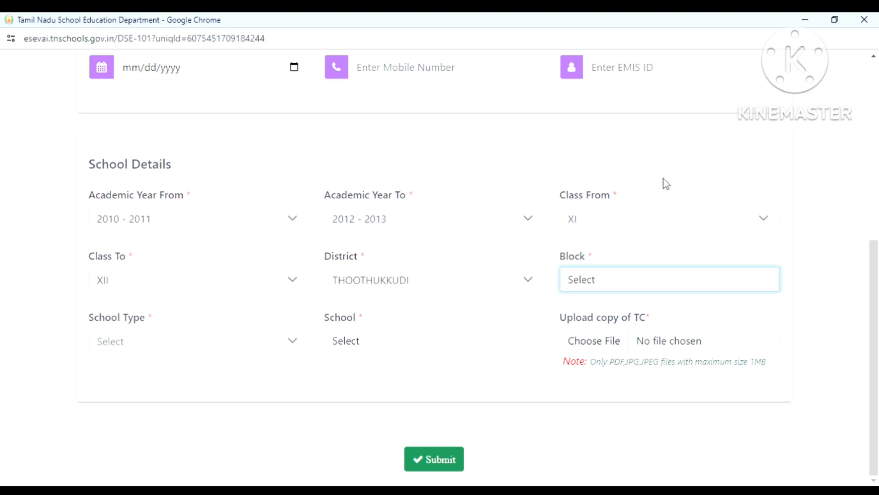
{"action": "left_click", "coordinate": [665, 114]}
Try the Fully Aided school type and browse the schools offered for it
{"action": "left_click", "coordinate": [248, 346]}
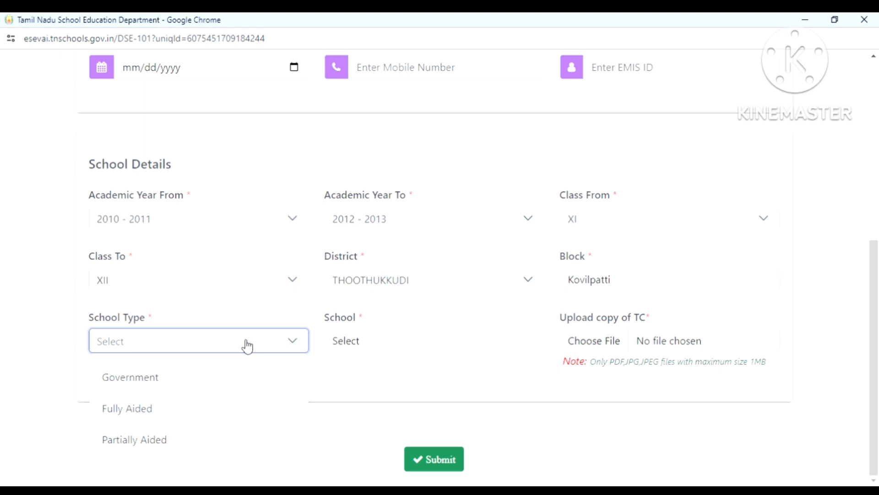
{"action": "left_click", "coordinate": [187, 421]}
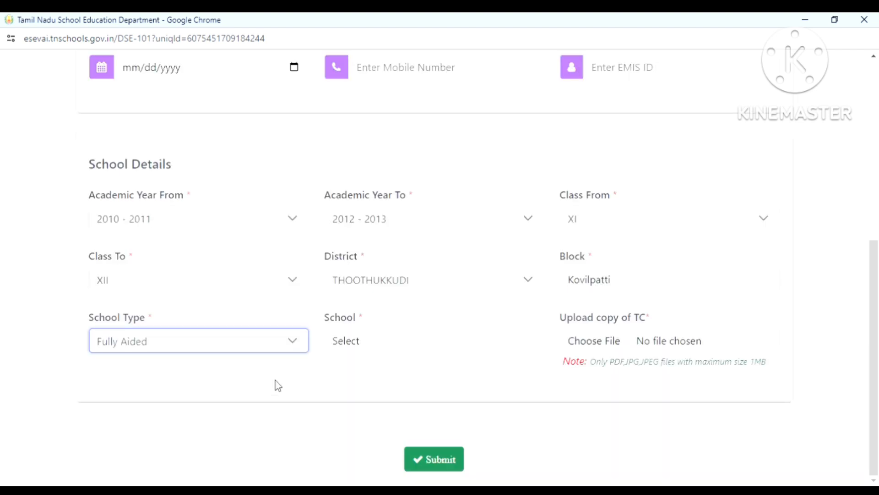
{"action": "left_click", "coordinate": [362, 351]}
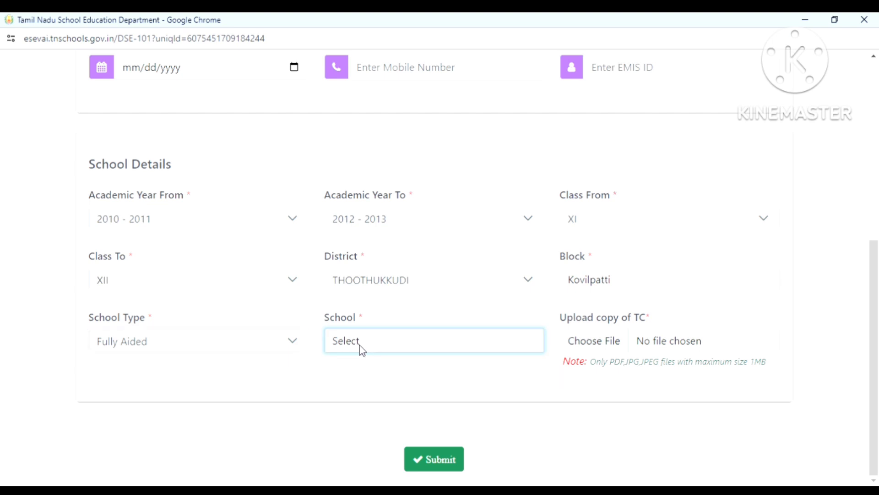
{"action": "key", "text": "Down"}
{"action": "key", "text": "Down"}
{"action": "key", "text": "Down"}
{"action": "key", "text": "Down"}
{"action": "key", "text": "Down"}
{"action": "key", "text": "Down"}
{"action": "key", "text": "Down"}
{"action": "key", "text": "Down"}
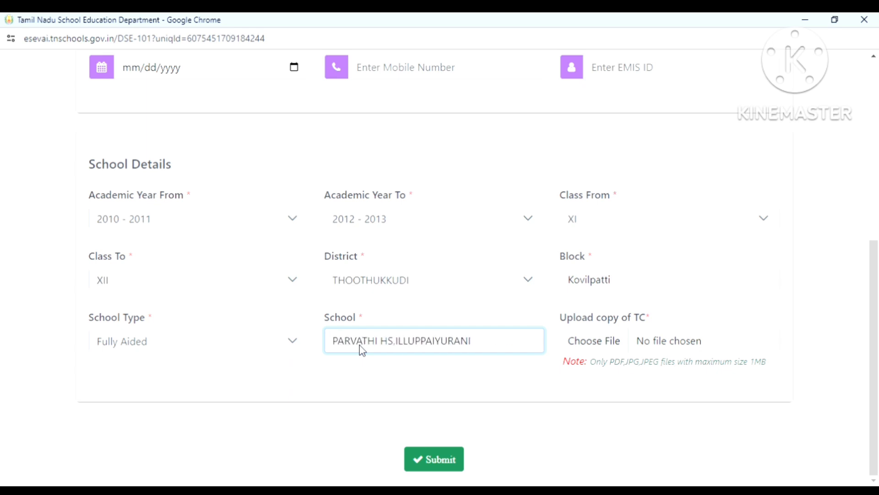
{"action": "key", "text": "Down"}
{"action": "key", "text": "Home"}
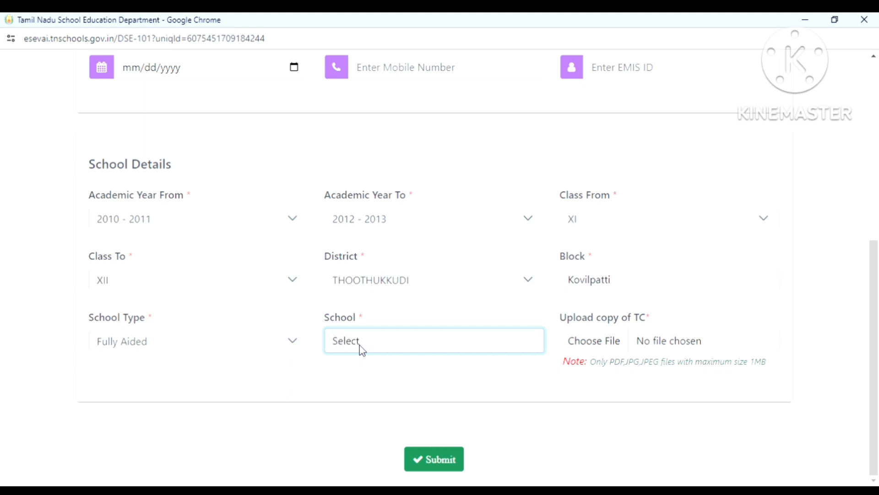
Set the school type to Government and choose MUNICIPAL MS.BHARATHINAGAR as the school
{"action": "left_click", "coordinate": [268, 345]}
{"action": "left_click", "coordinate": [253, 366]}
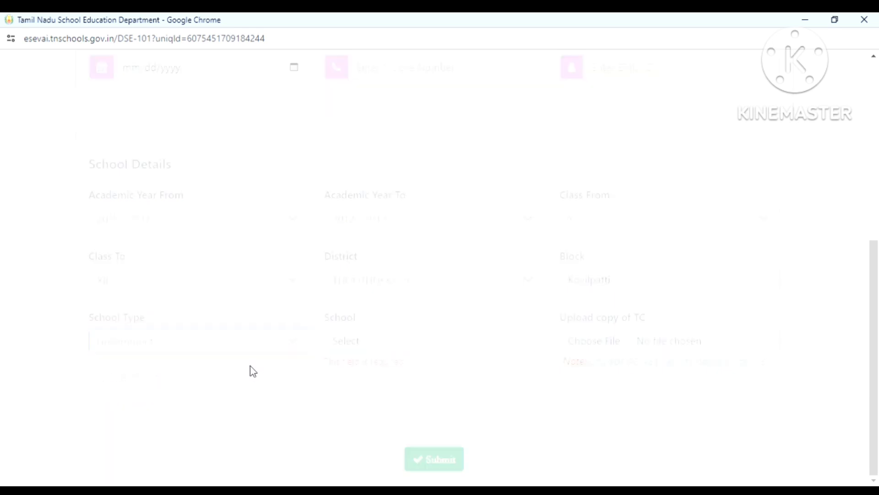
{"action": "left_click", "coordinate": [344, 342]}
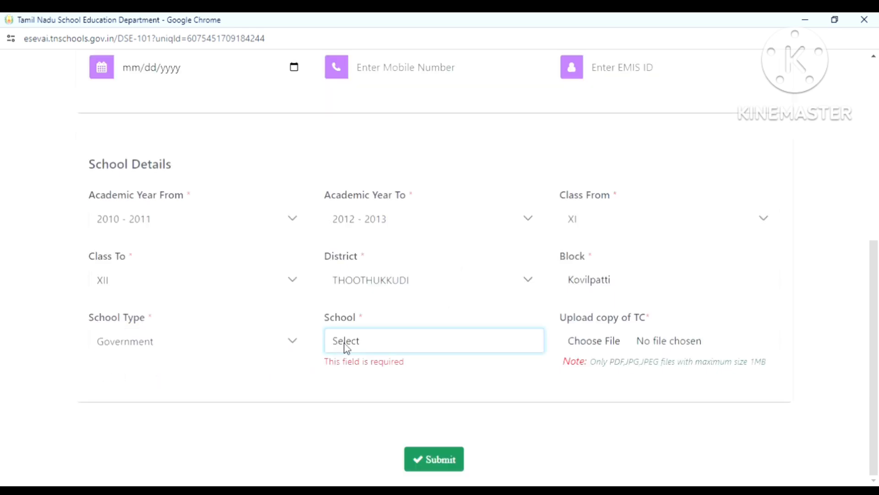
{"action": "key", "text": "Down"}
{"action": "key", "text": "Down"}
{"action": "key", "text": "Down"}
{"action": "key", "text": "Down"}
{"action": "key", "text": "Down"}
{"action": "key", "text": "Down"}
{"action": "key", "text": "Down"}
{"action": "key", "text": "Down"}
{"action": "key", "text": "Down"}
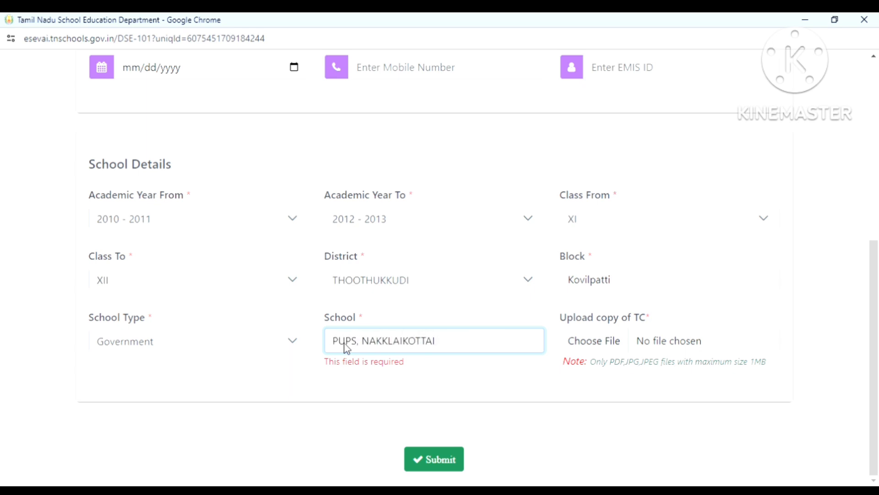
{"action": "key", "text": "Down"}
{"action": "key", "text": "Down"}
{"action": "key", "text": "Down"}
{"action": "key", "text": "Down"}
{"action": "key", "text": "Down"}
{"action": "key", "text": "Down"}
{"action": "key", "text": "Down"}
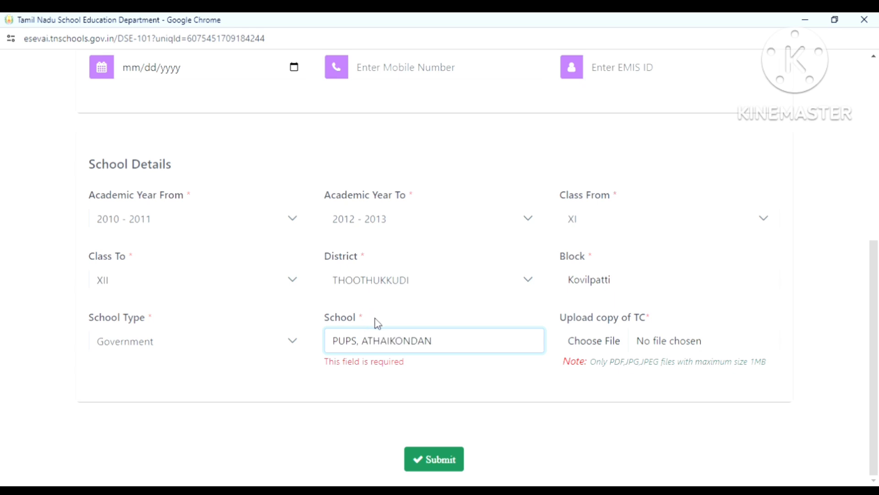
{"action": "key", "text": "Down"}
{"action": "key", "text": "Down"}
{"action": "key", "text": "Down"}
{"action": "key", "text": "Down"}
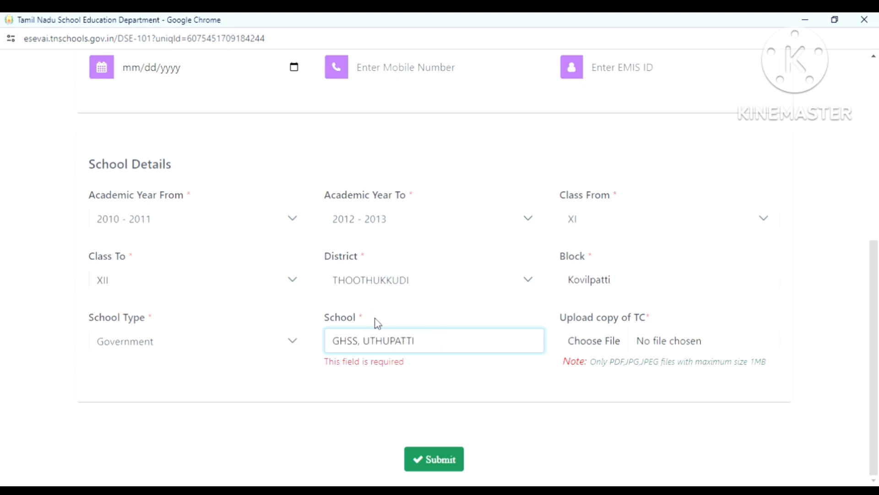
{"action": "key", "text": "Down"}
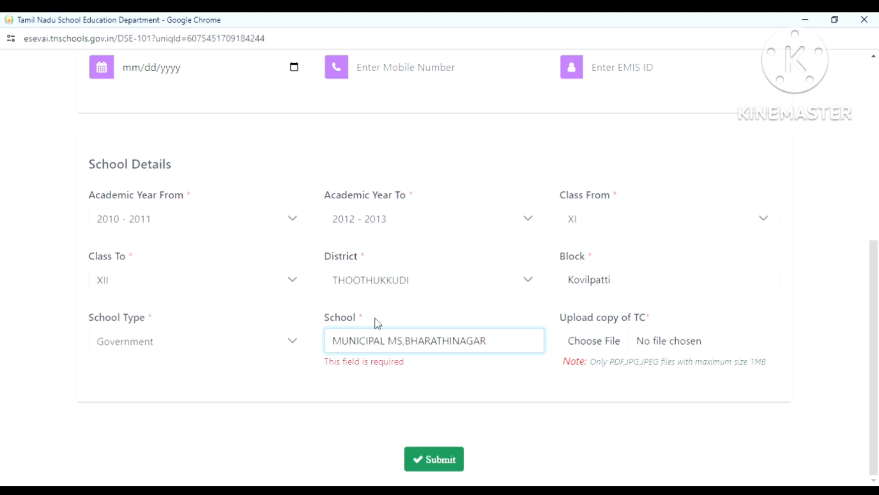
{"action": "key", "text": "Down"}
{"action": "key", "text": "Up"}
{"action": "key", "text": "Return"}
Minimize the application form and open the Check Status page on the TNeGA e-Sevai portal
{"action": "left_click", "coordinate": [802, 19]}
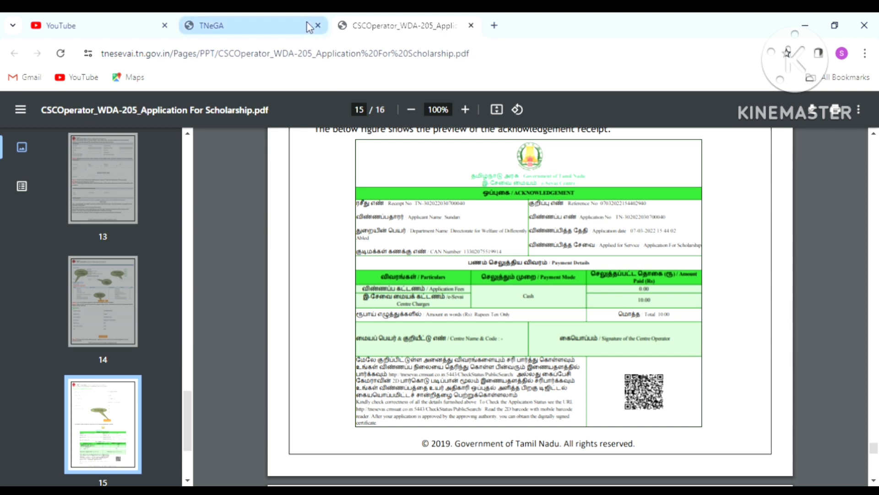
{"action": "left_click", "coordinate": [283, 18]}
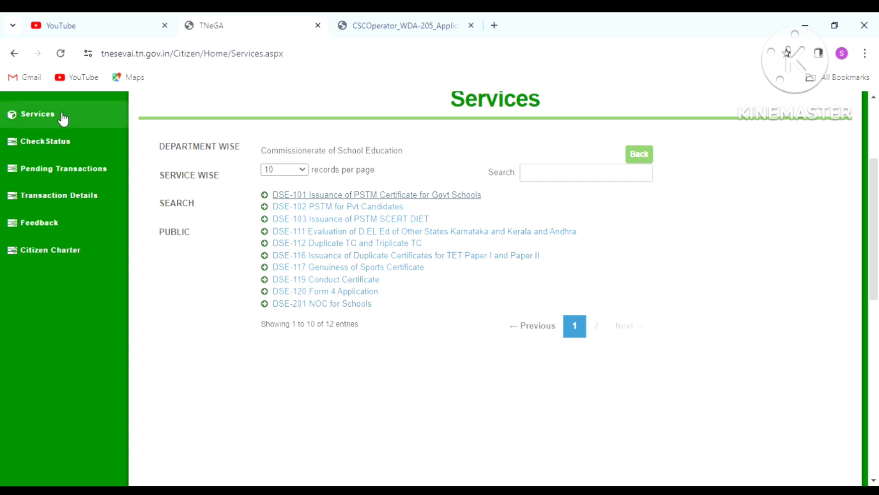
{"action": "left_click", "coordinate": [14, 54]}
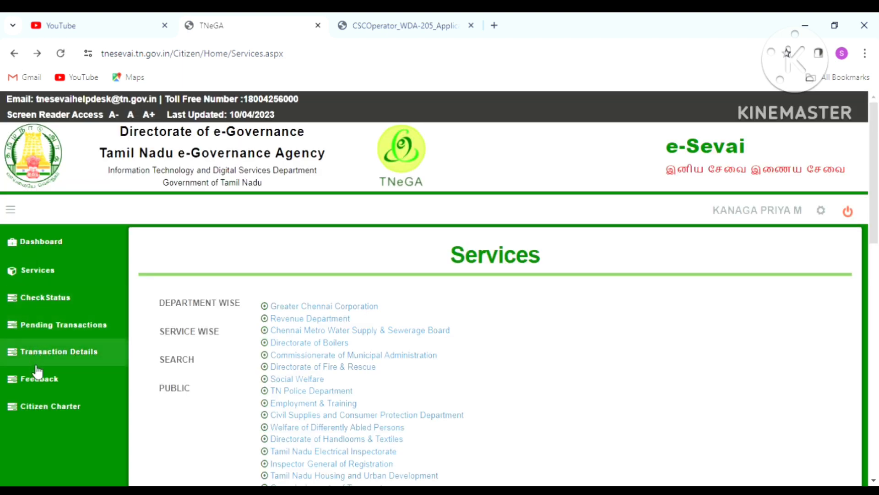
{"action": "left_click", "coordinate": [65, 240]}
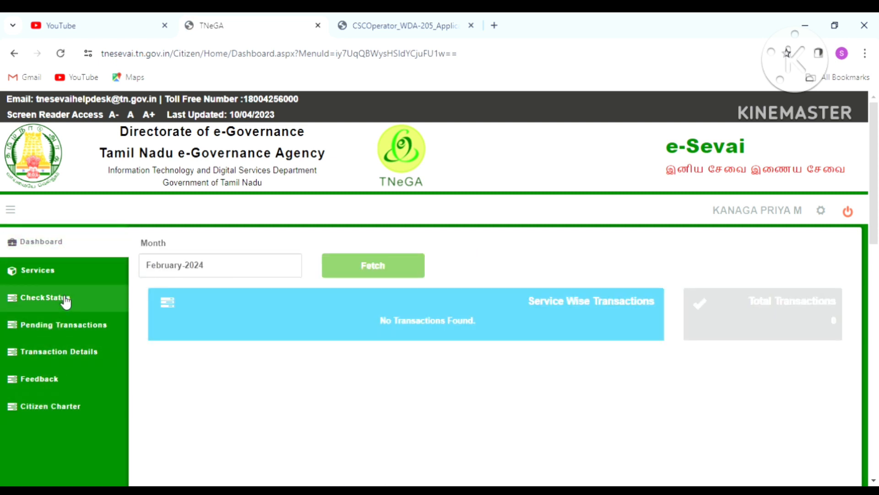
{"action": "left_click", "coordinate": [63, 299]}
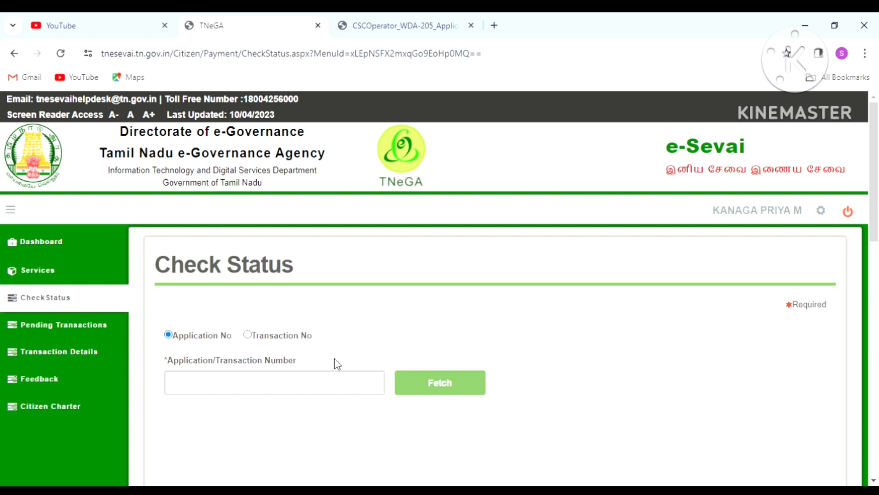